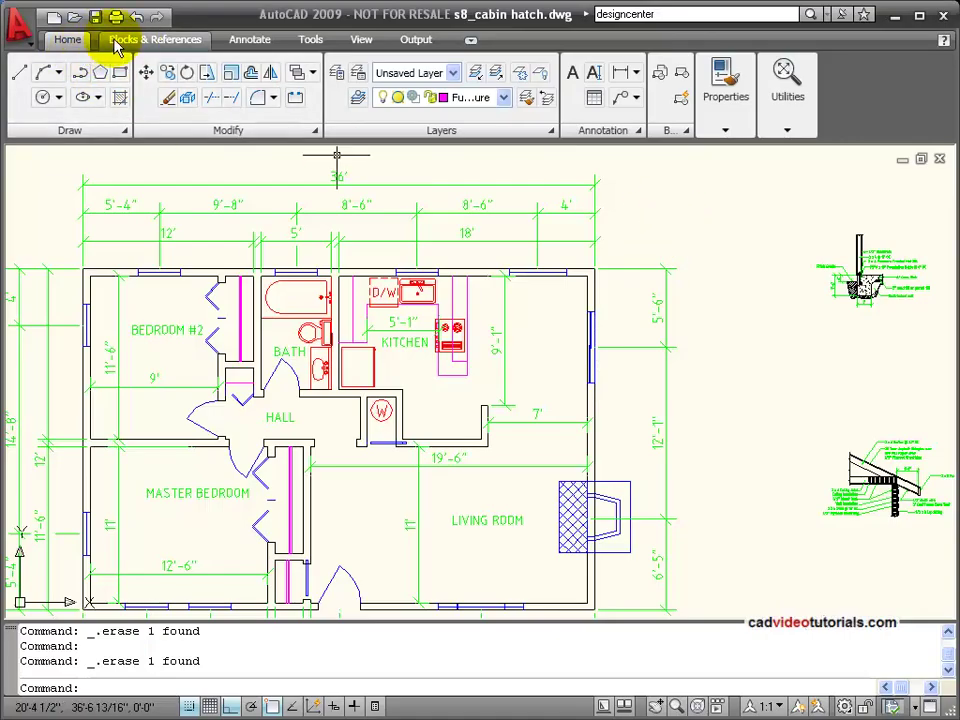
Switch the ribbon to the Blocks & References tab for the cabin floor plan.
left_click(176, 45)
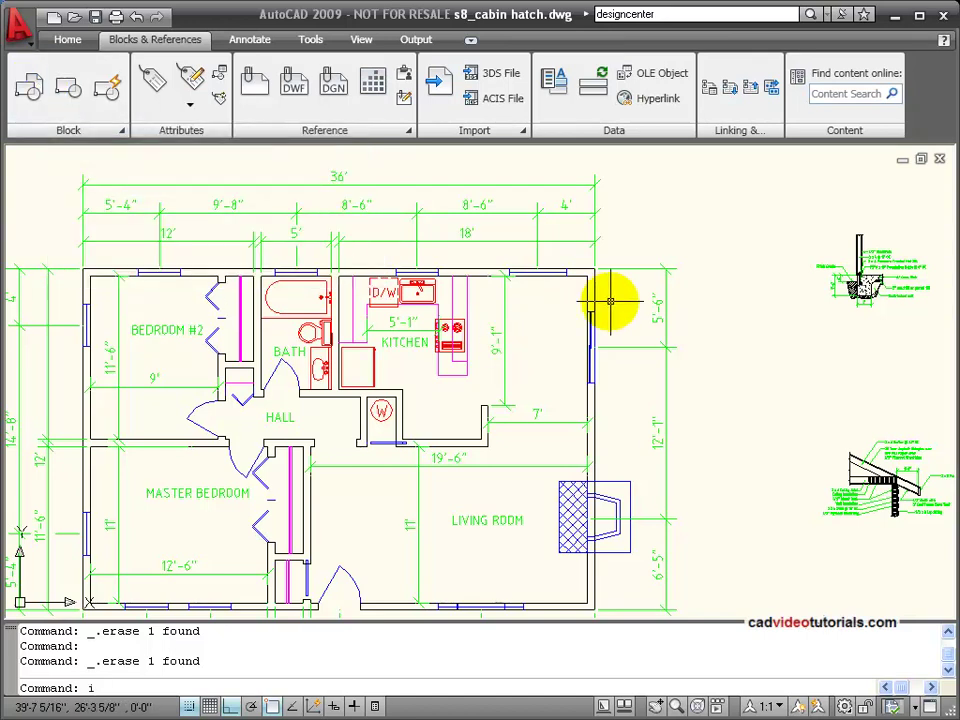
Run INSERT and pick Clothes Washer PV from the Insert dialog's Name list.
key("Return")
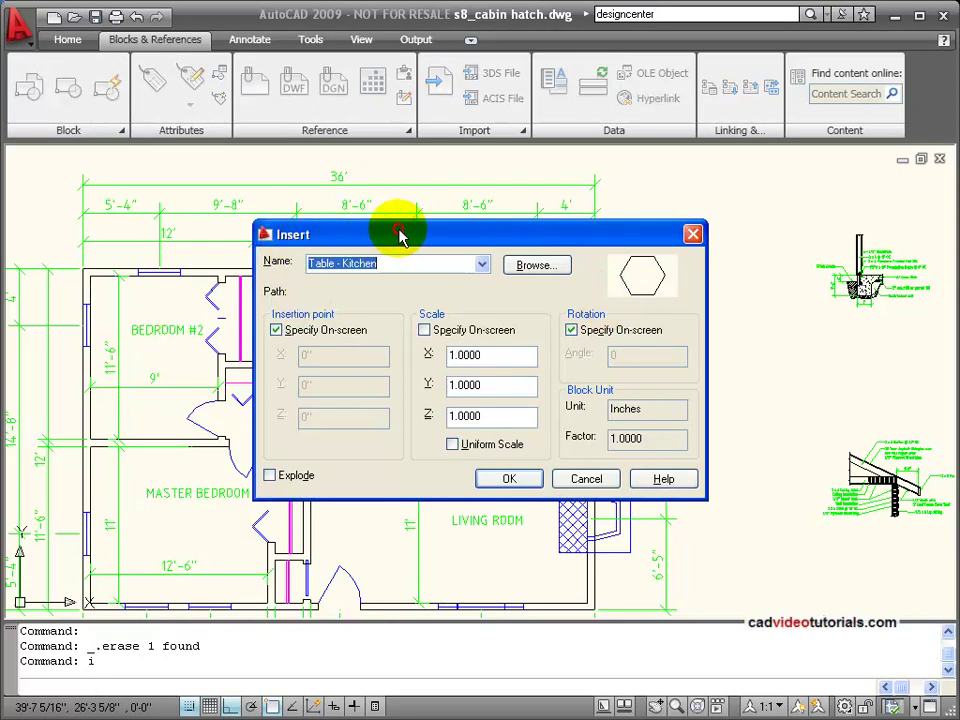
left_click_drag(400, 233, 362, 191)
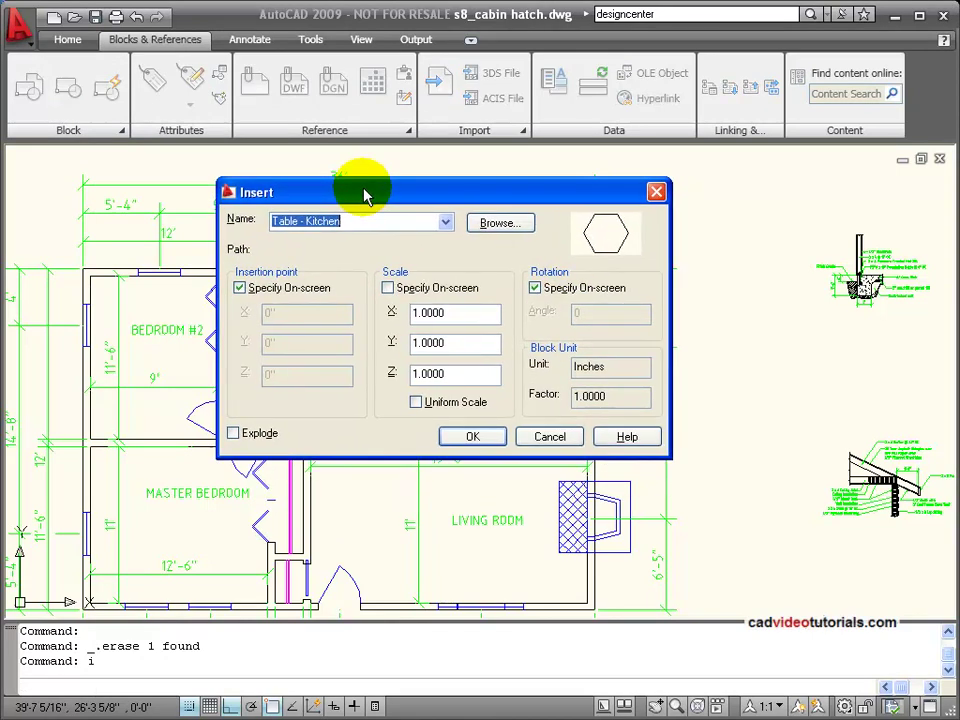
left_click(445, 222)
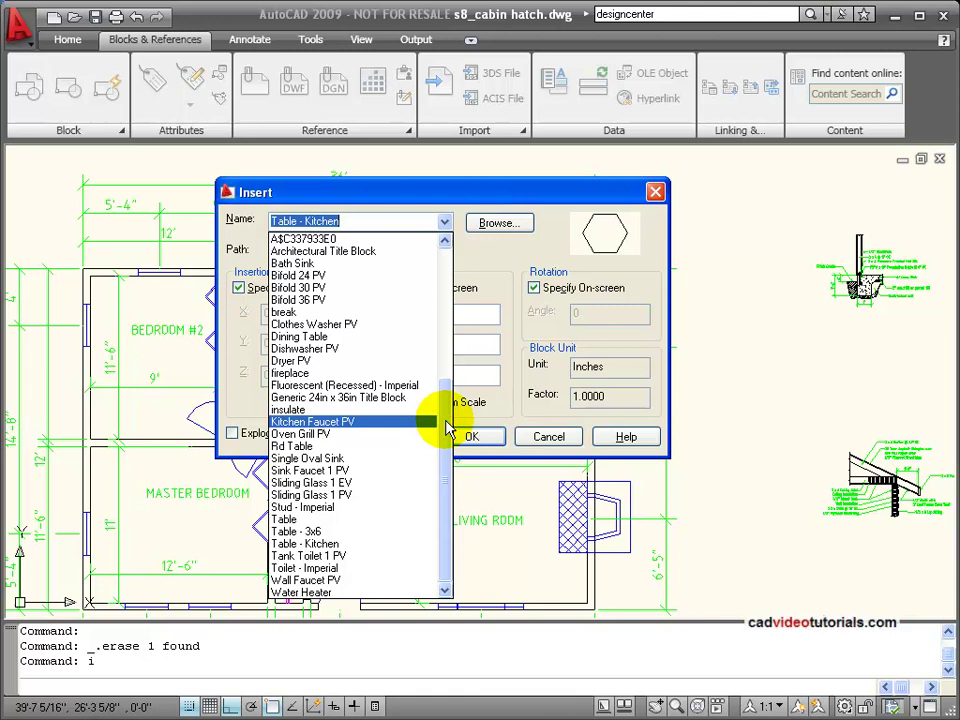
left_click_drag(447, 428, 450, 467)
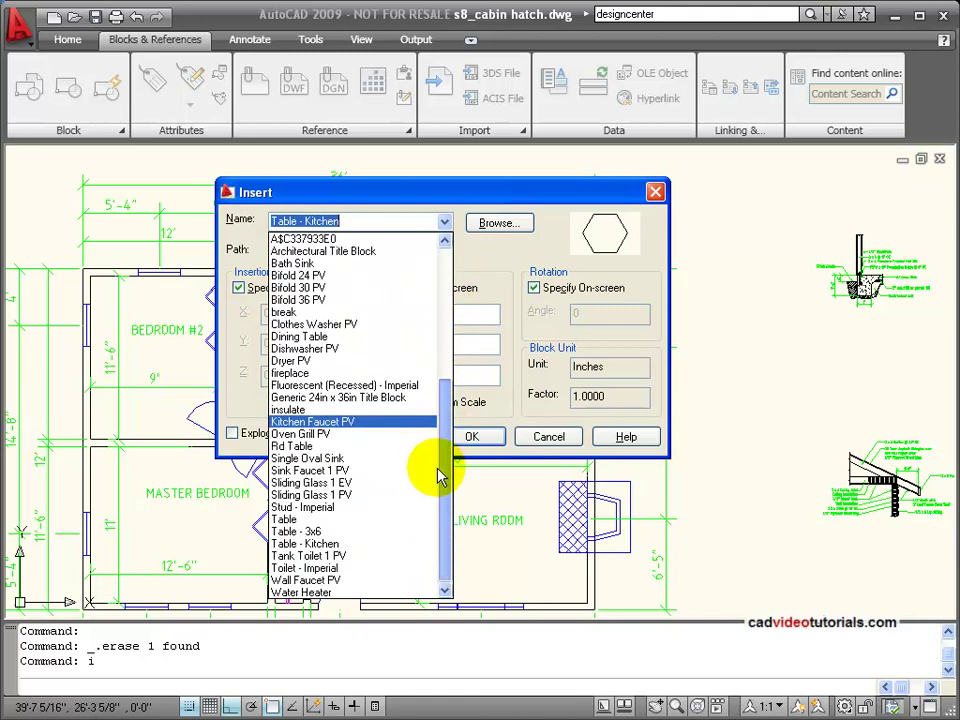
left_click(311, 326)
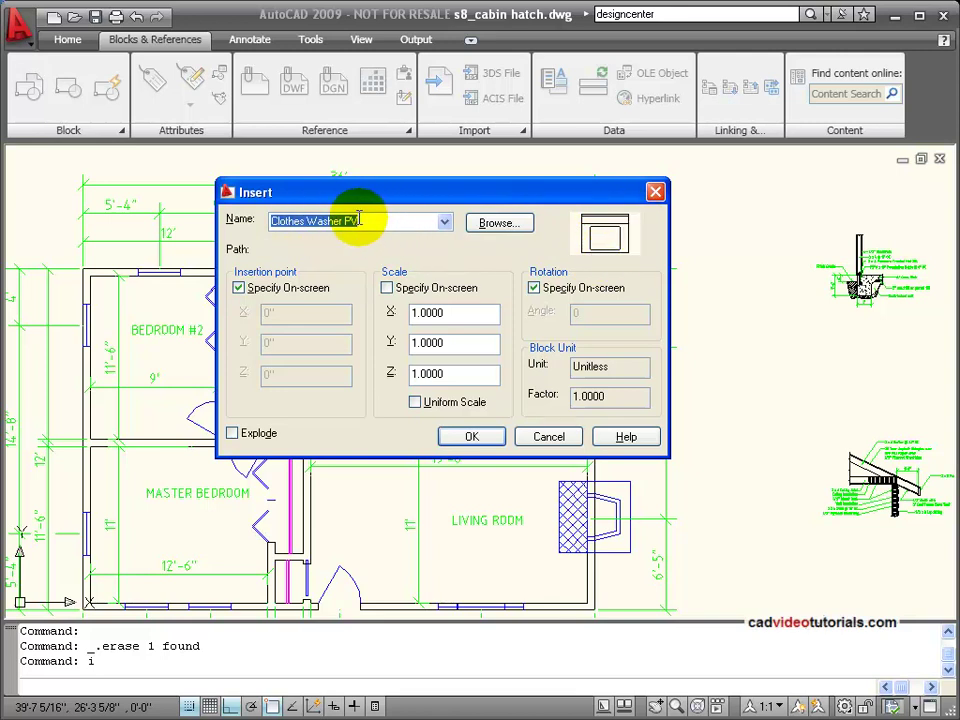
left_click(500, 224)
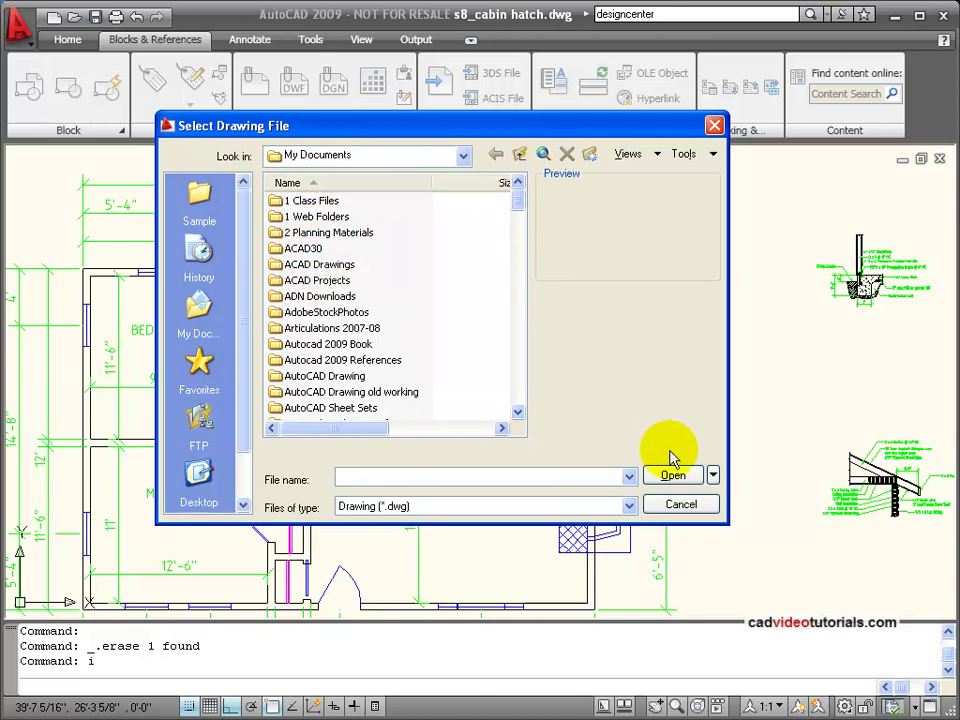
left_click(681, 504)
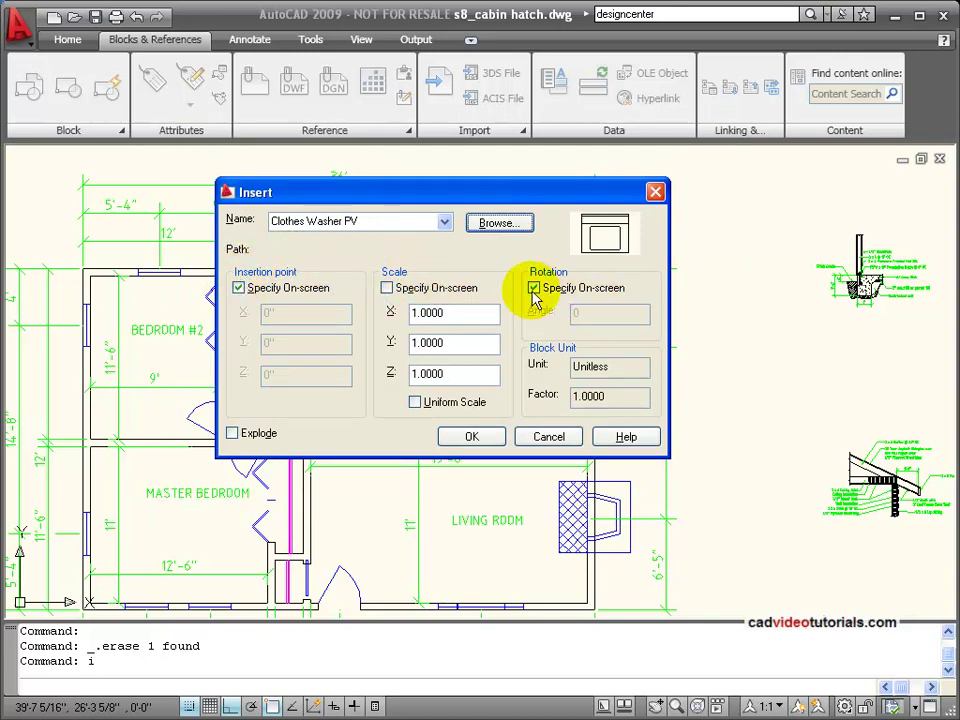
left_click(240, 288)
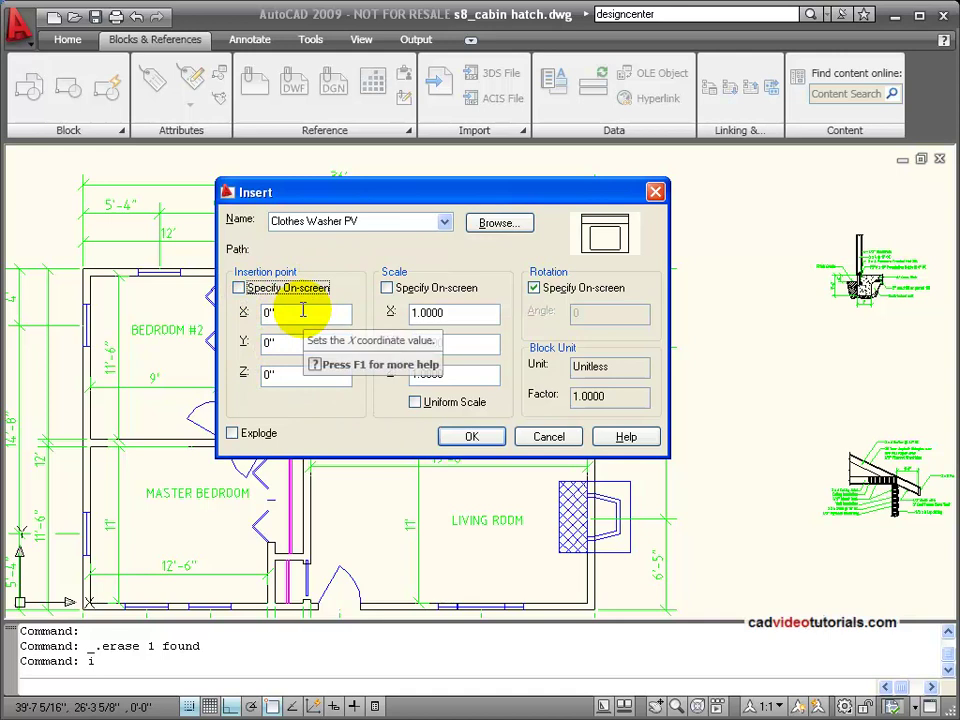
left_click(239, 288)
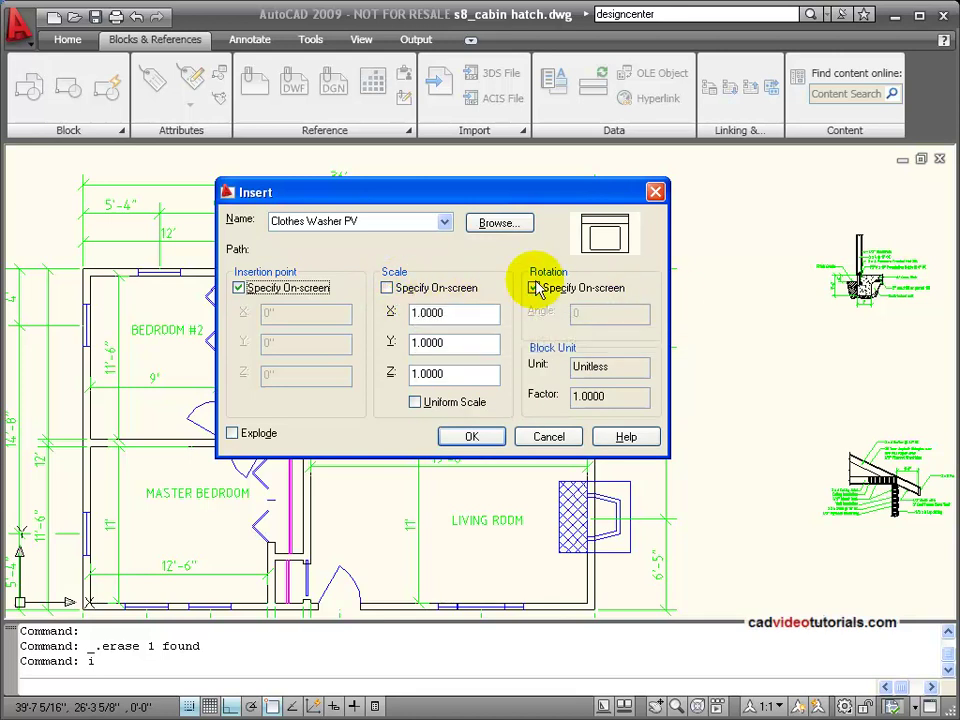
left_click(534, 288)
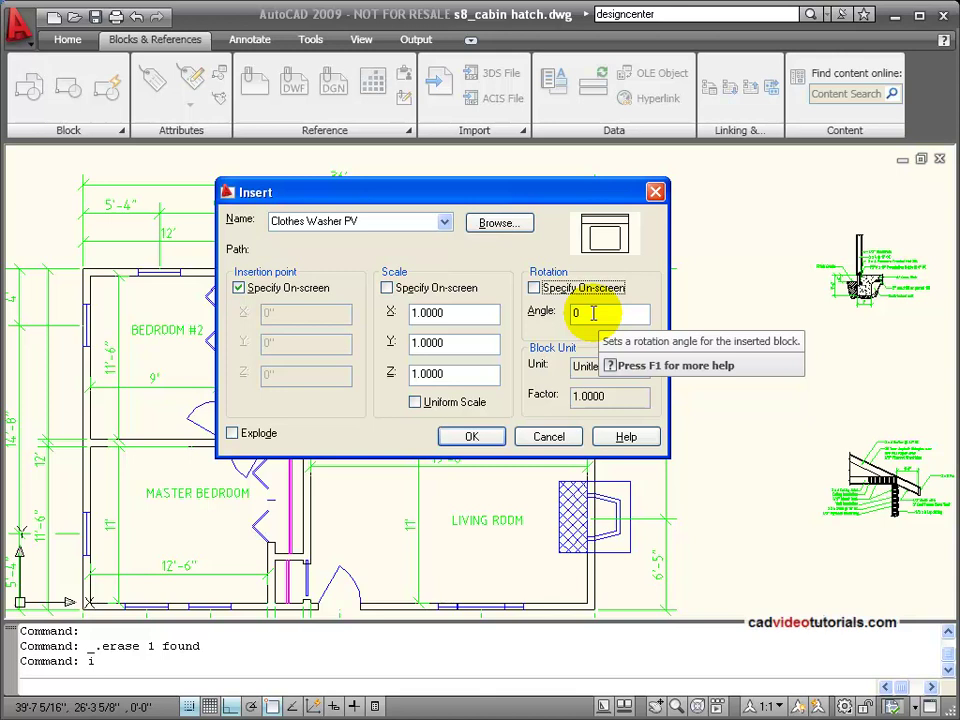
left_click(534, 288)
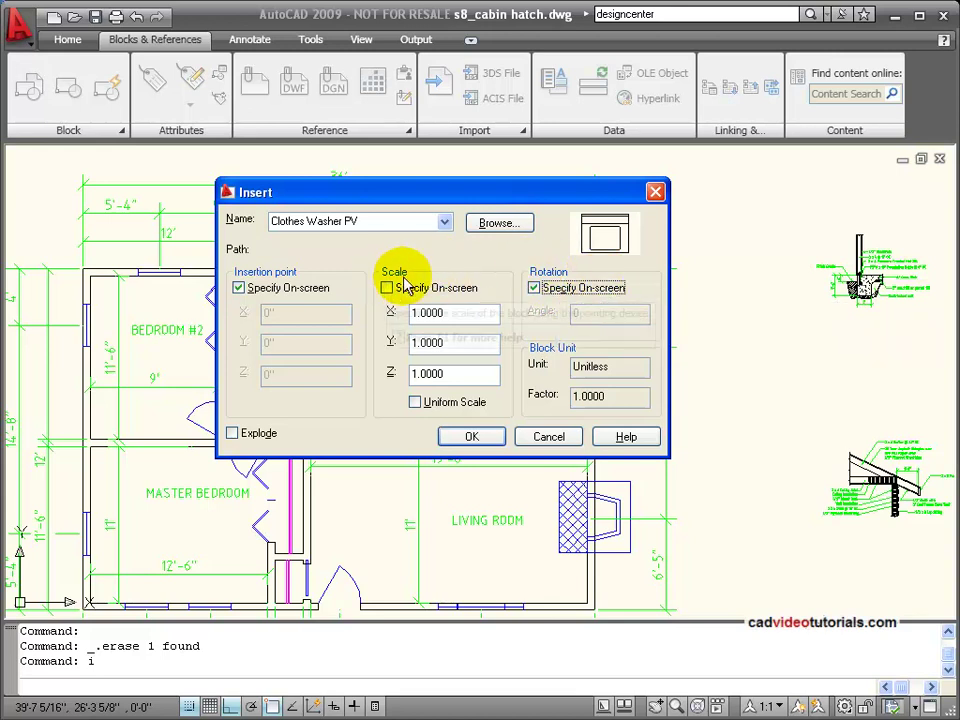
Insert Clothes Washer PV at the closet corner endpoint, accepting the default rotation.
left_click(468, 438)
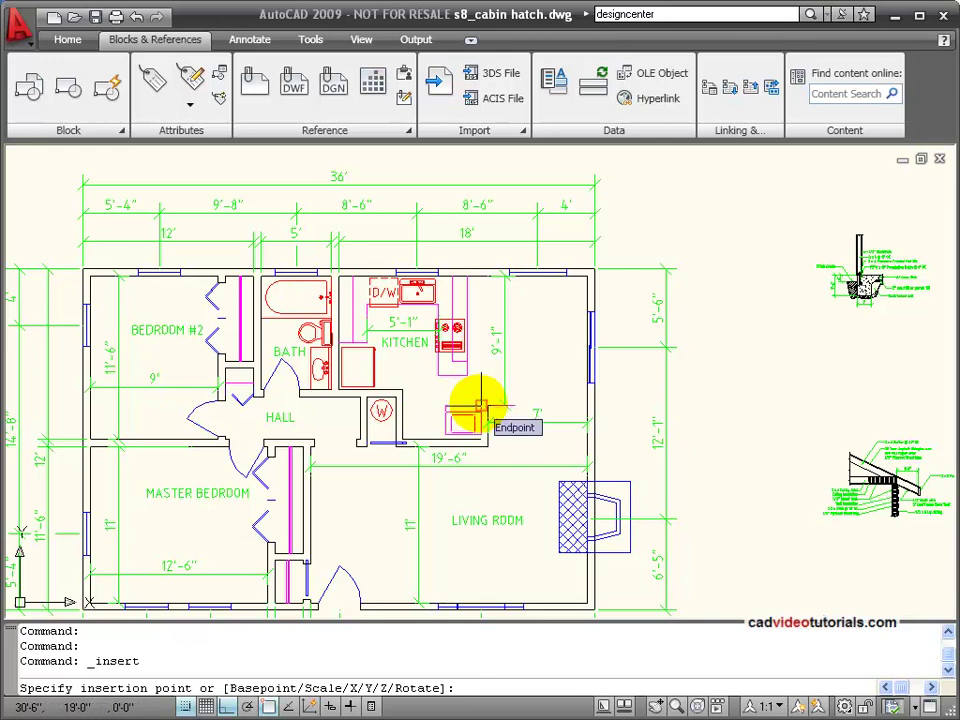
left_click(480, 406)
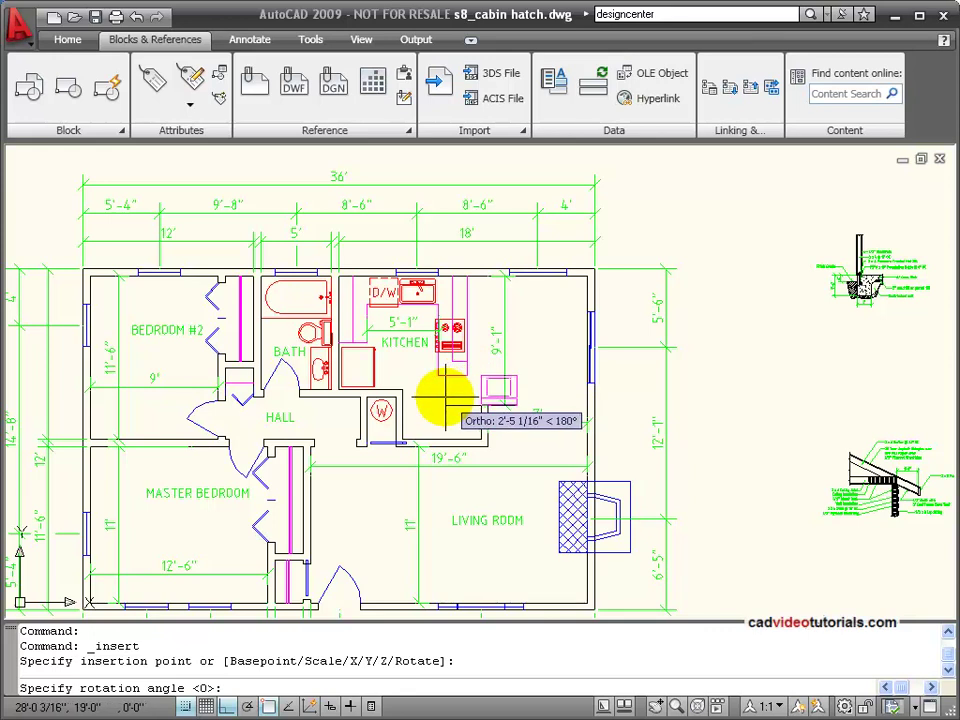
left_click(440, 394)
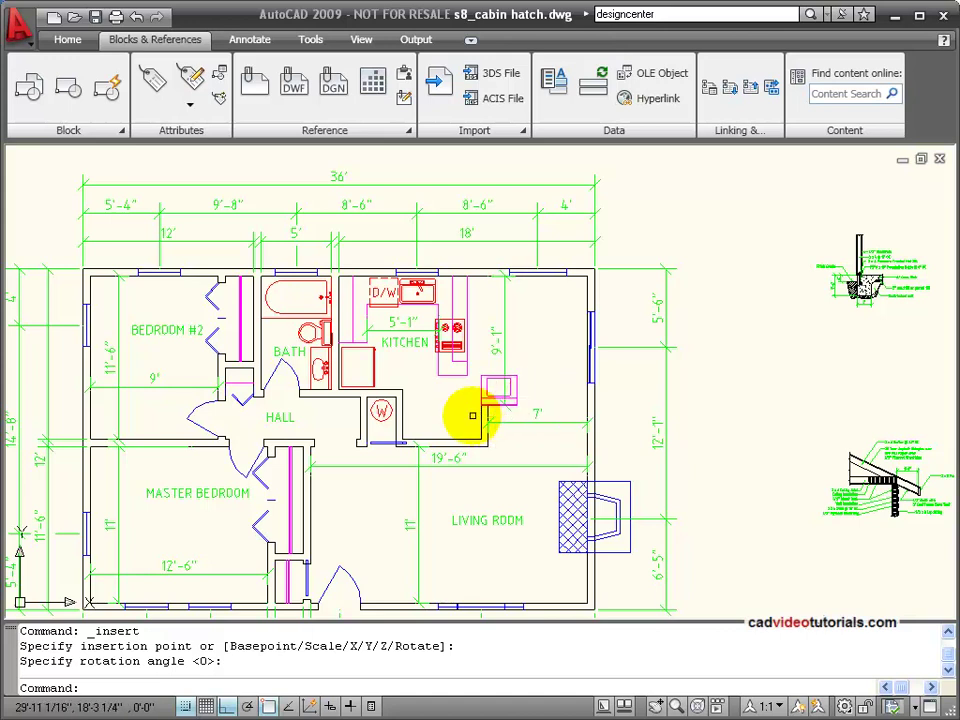
Grip-stretch the washer block to sit against the wall beside the water heater.
left_click(484, 400)
left_click(483, 398)
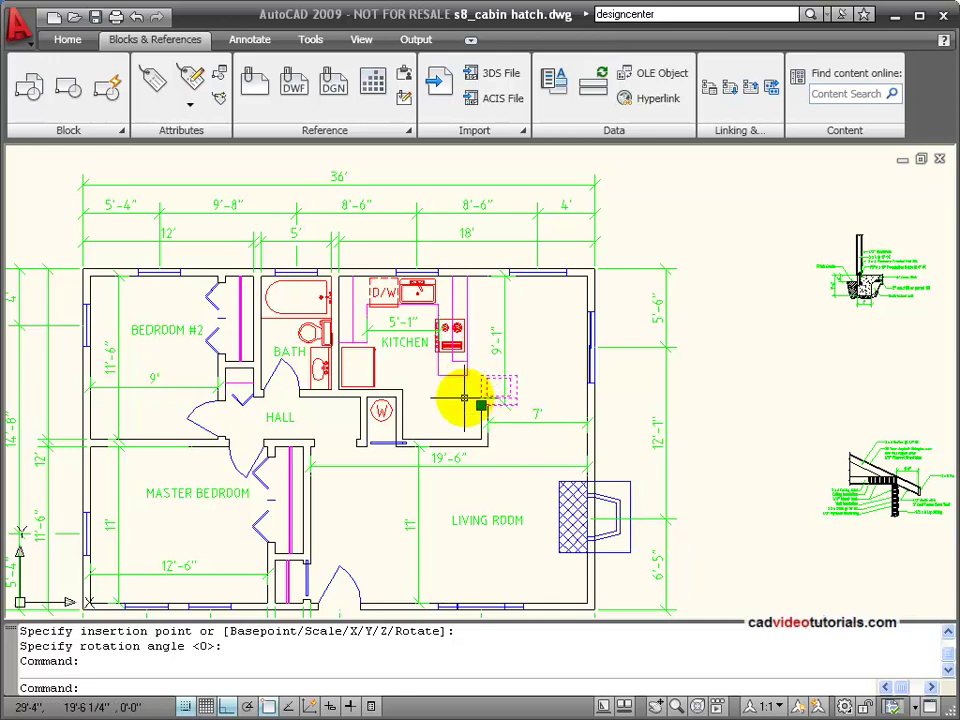
left_click(481, 405)
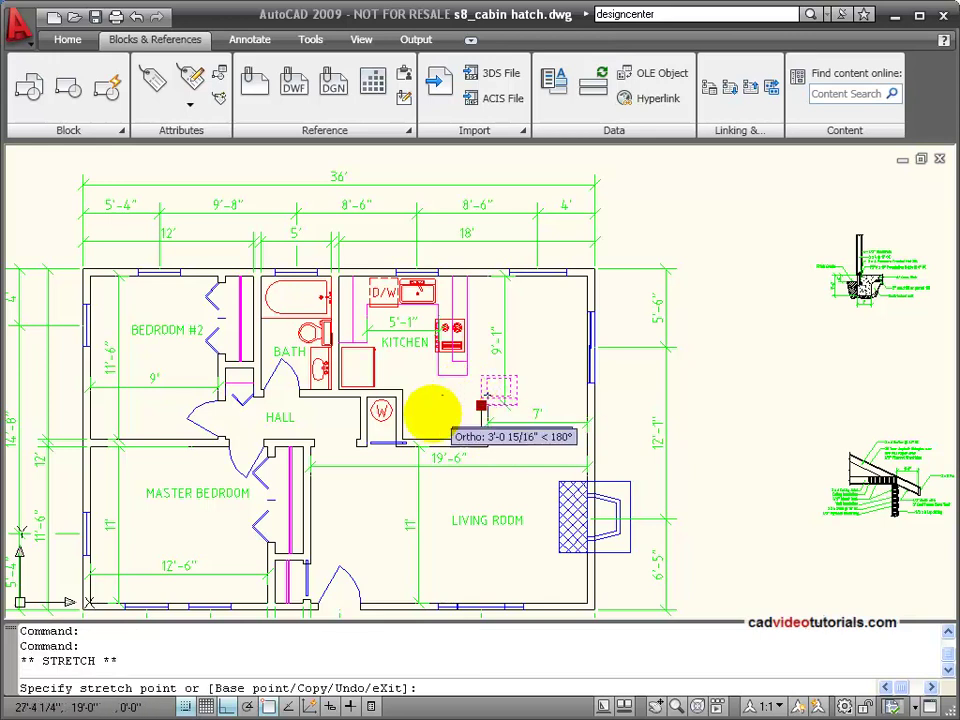
left_click(401, 440)
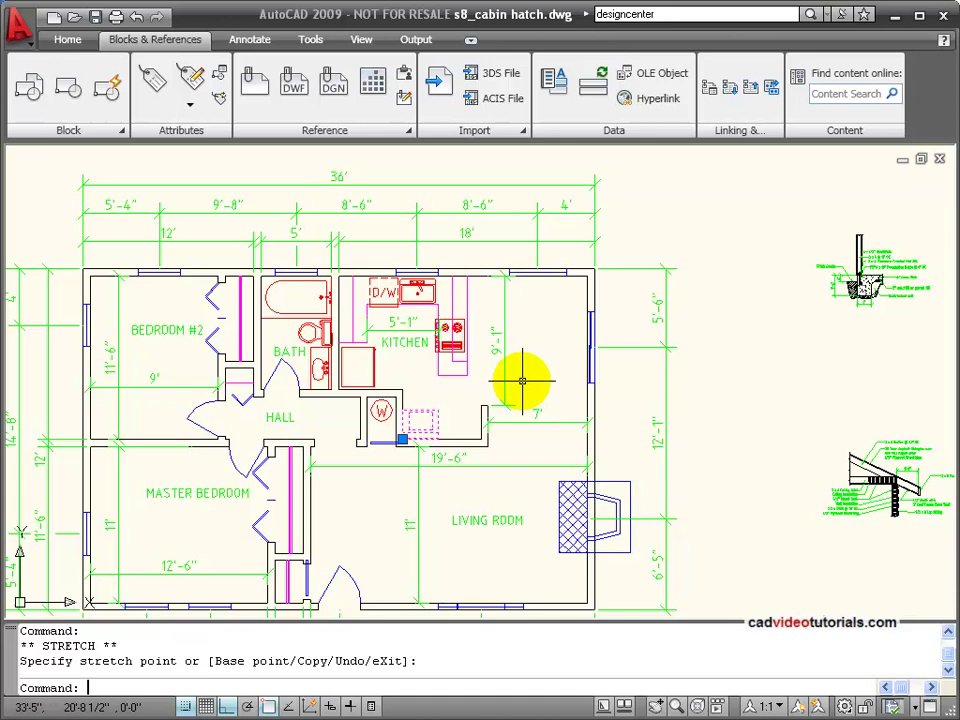
key("Escape")
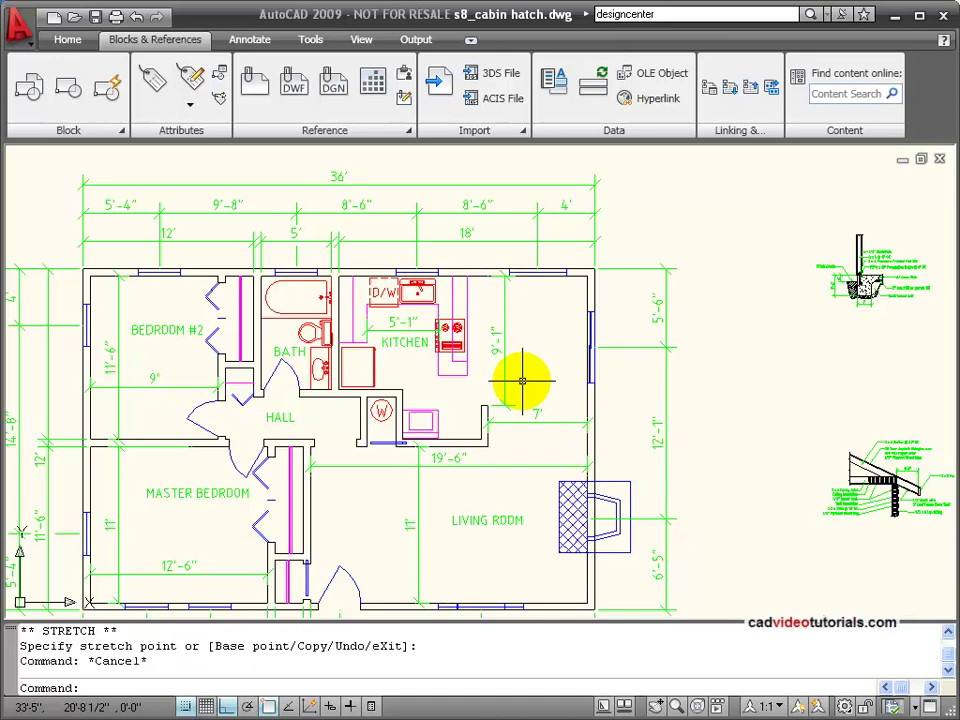
Make Fixtures & Appliances the current layer from the Home tab's Layer Control.
left_click(66, 39)
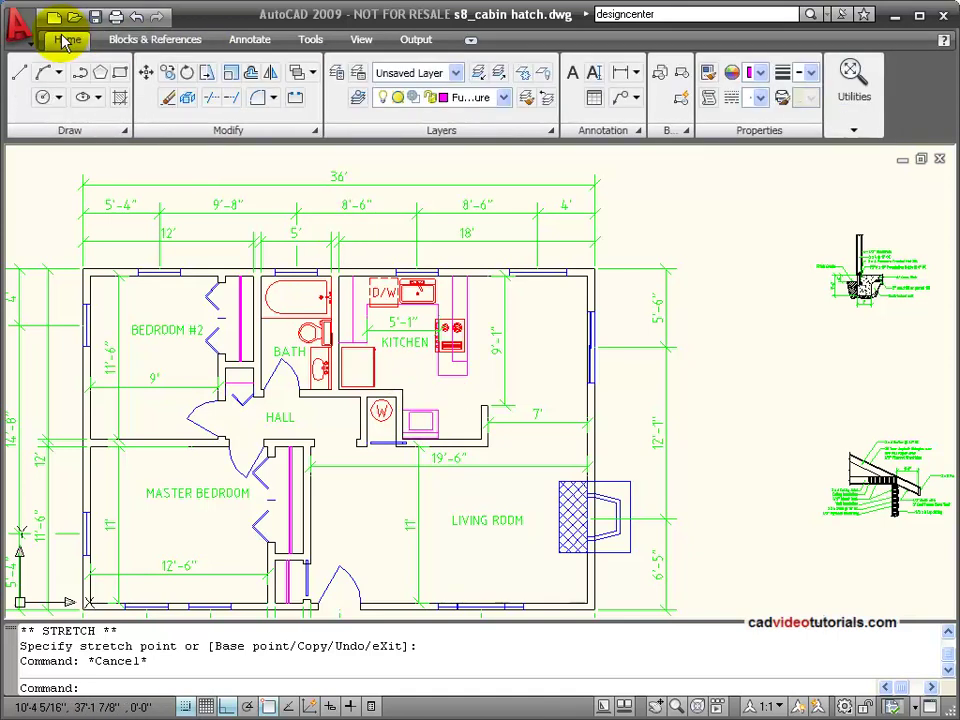
left_click(503, 97)
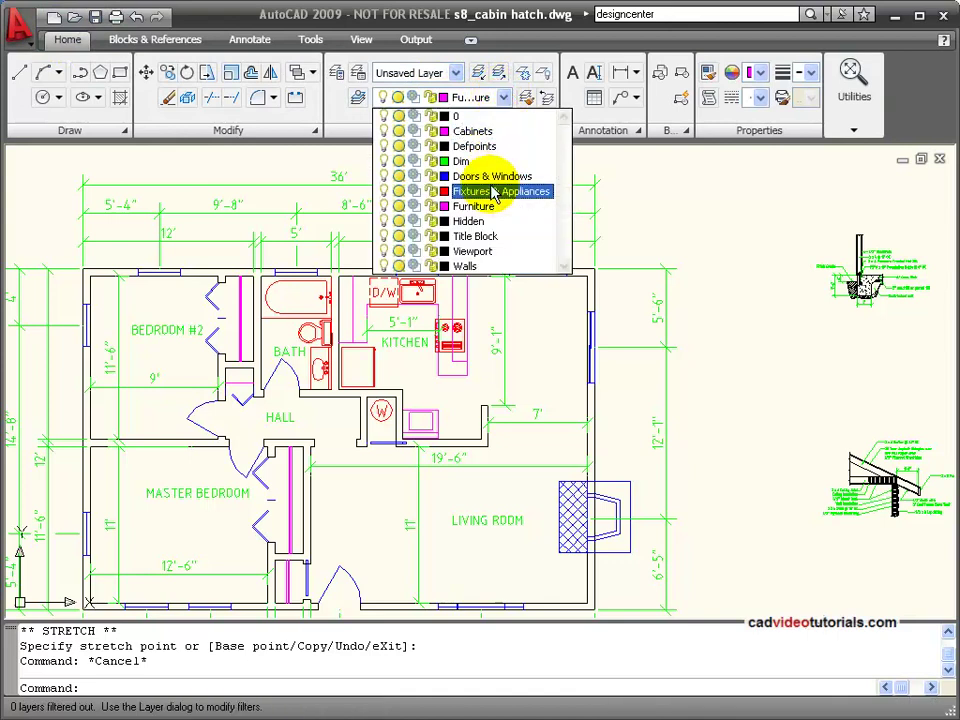
left_click(492, 191)
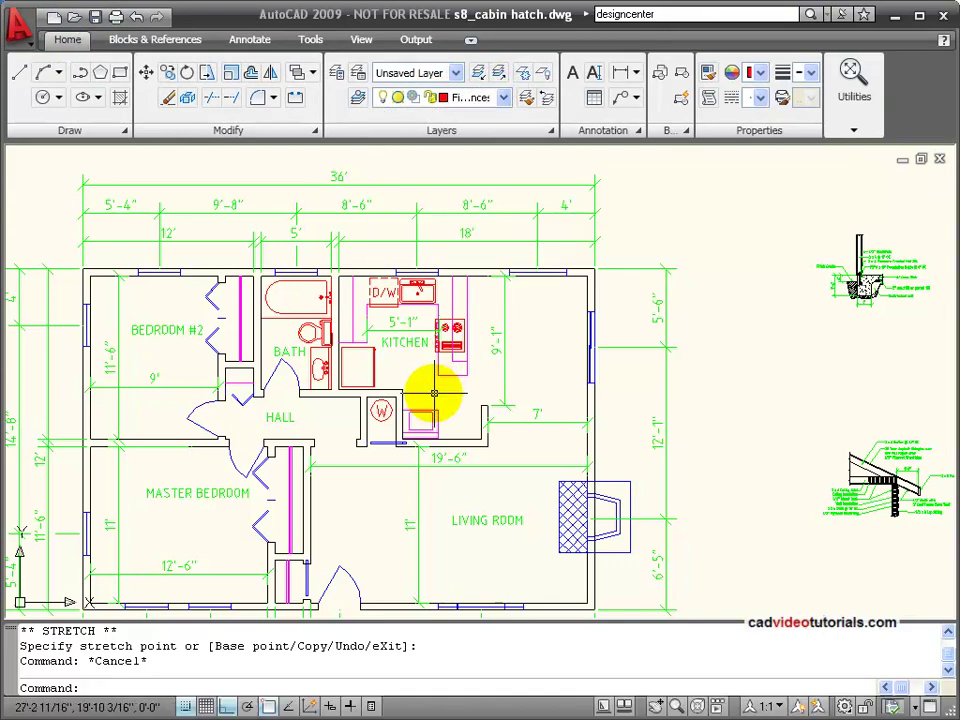
Put the clothes washer on the Fixtures & Appliances layer so it shows red.
left_click(430, 410)
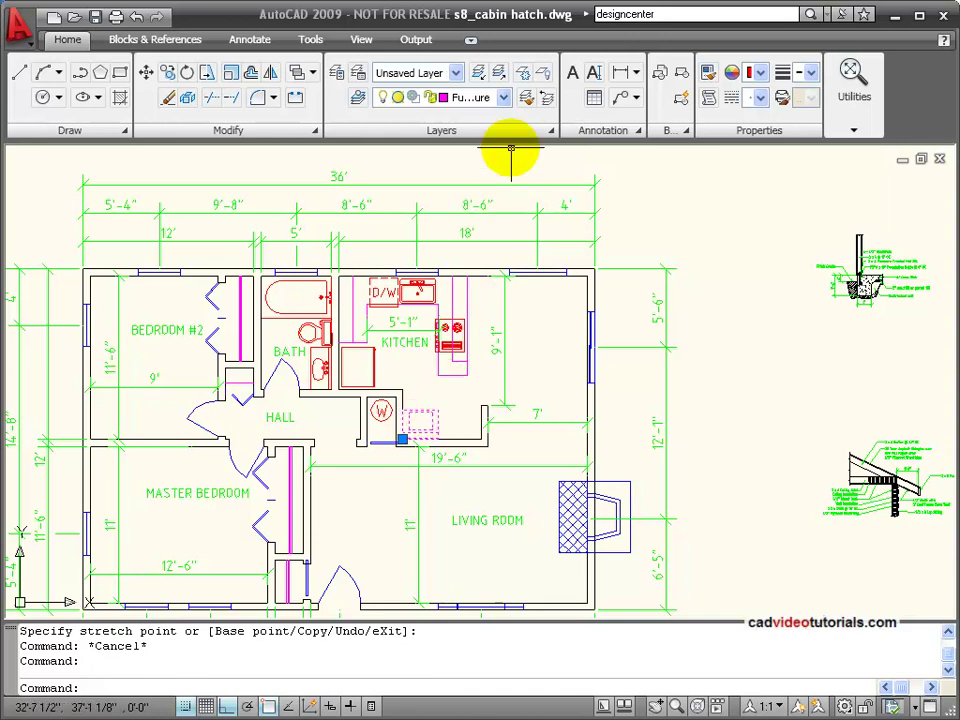
left_click(505, 97)
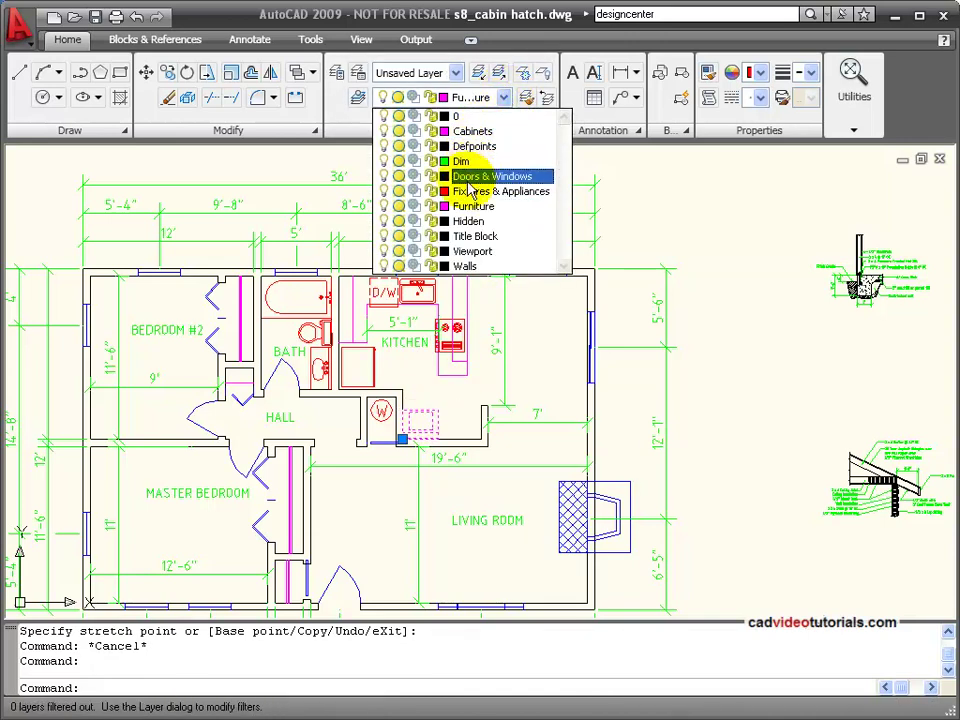
left_click(503, 190)
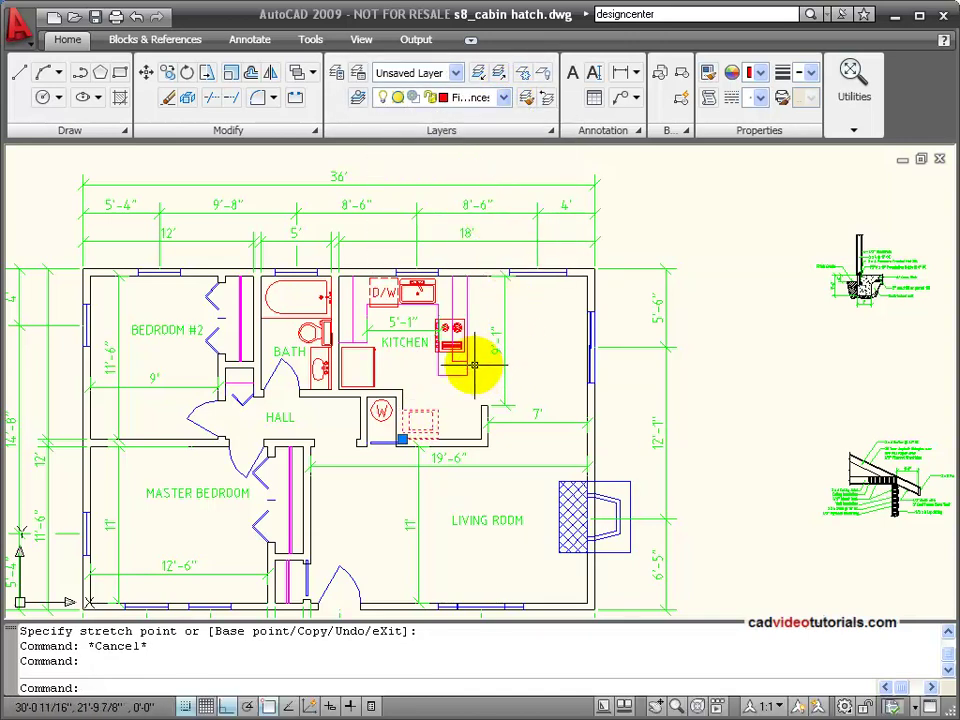
key("Escape")
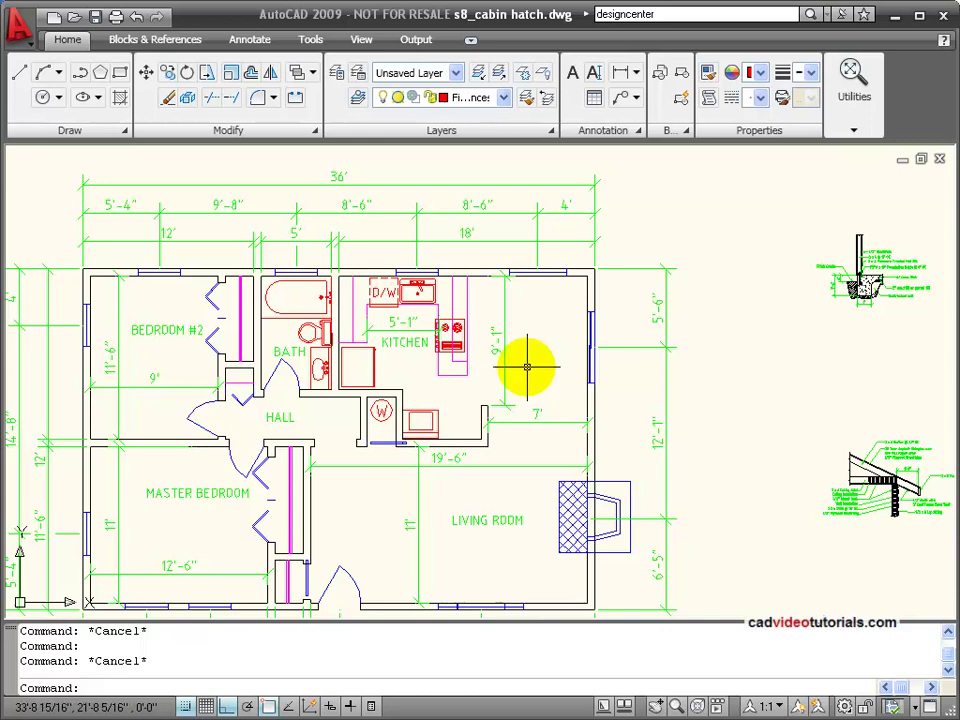
Insert Dryer PV with a fixed 180-degree rotation instead of specifying it on-screen.
left_click(145, 41)
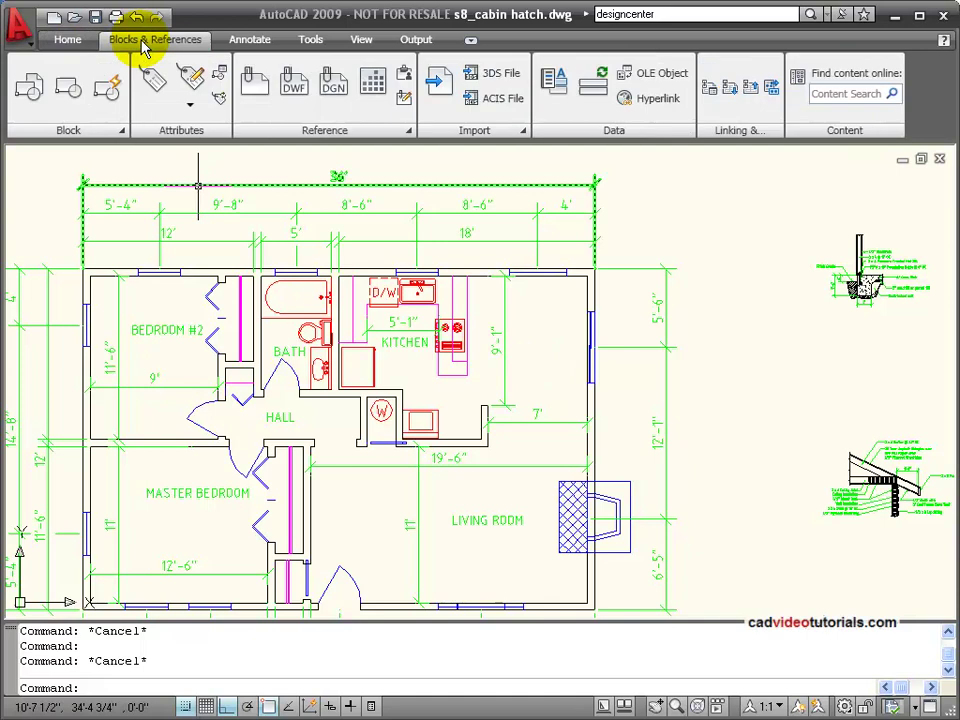
left_click(30, 88)
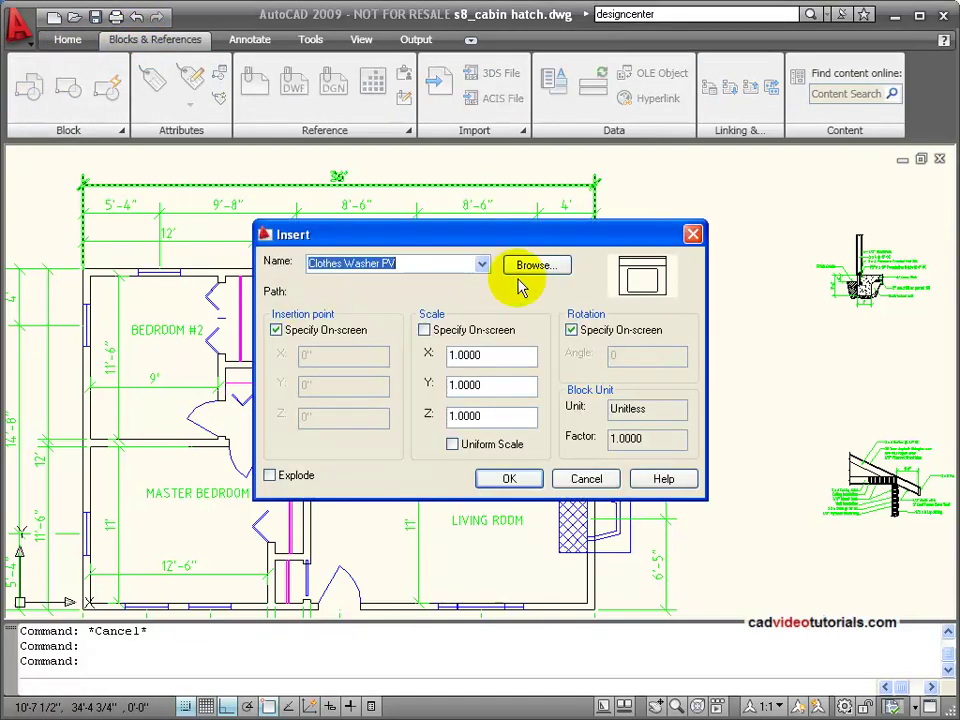
left_click(481, 265)
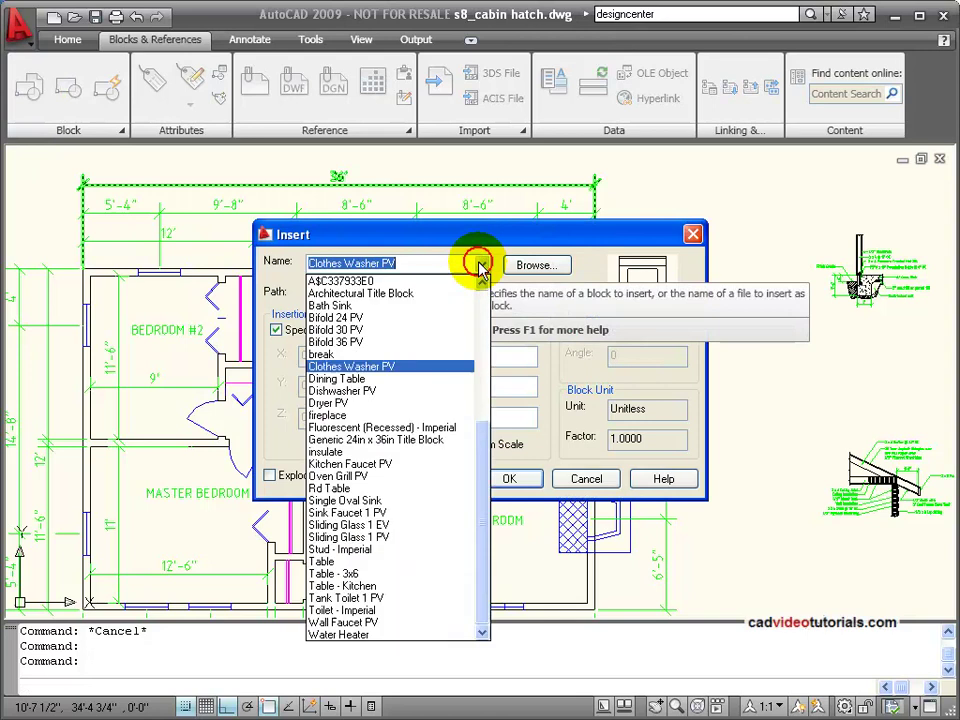
left_click(420, 403)
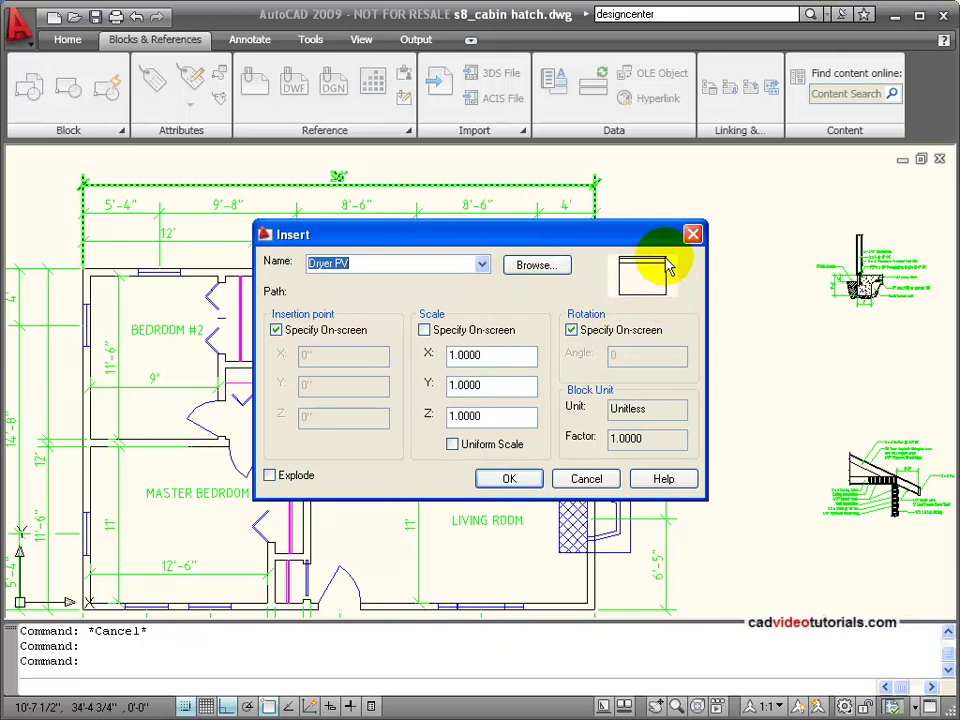
left_click(571, 330)
double_click(614, 358)
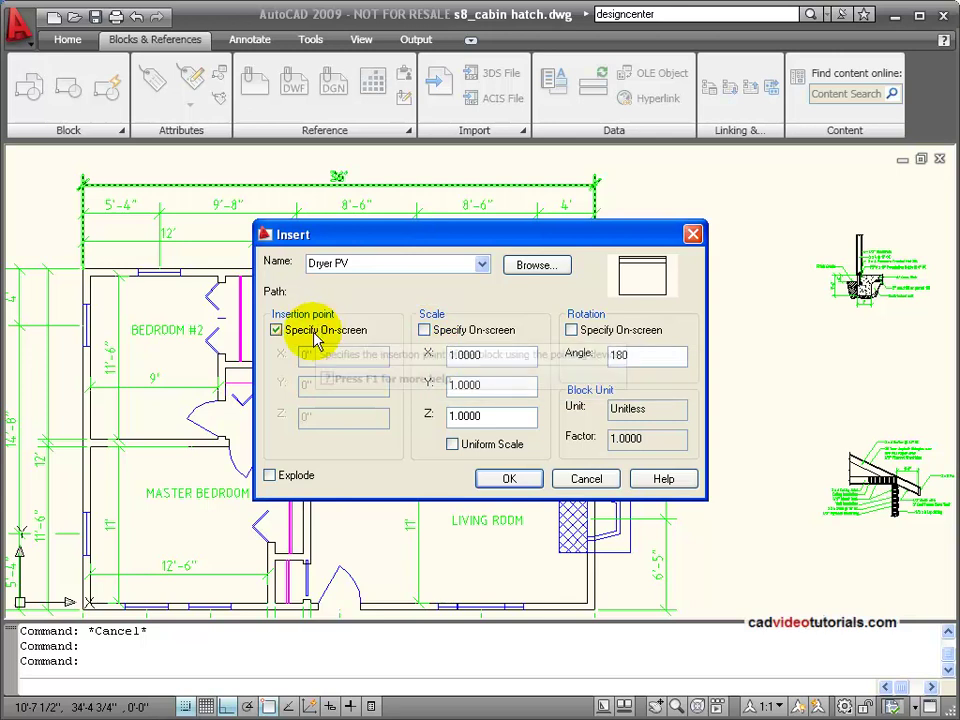
left_click(512, 479)
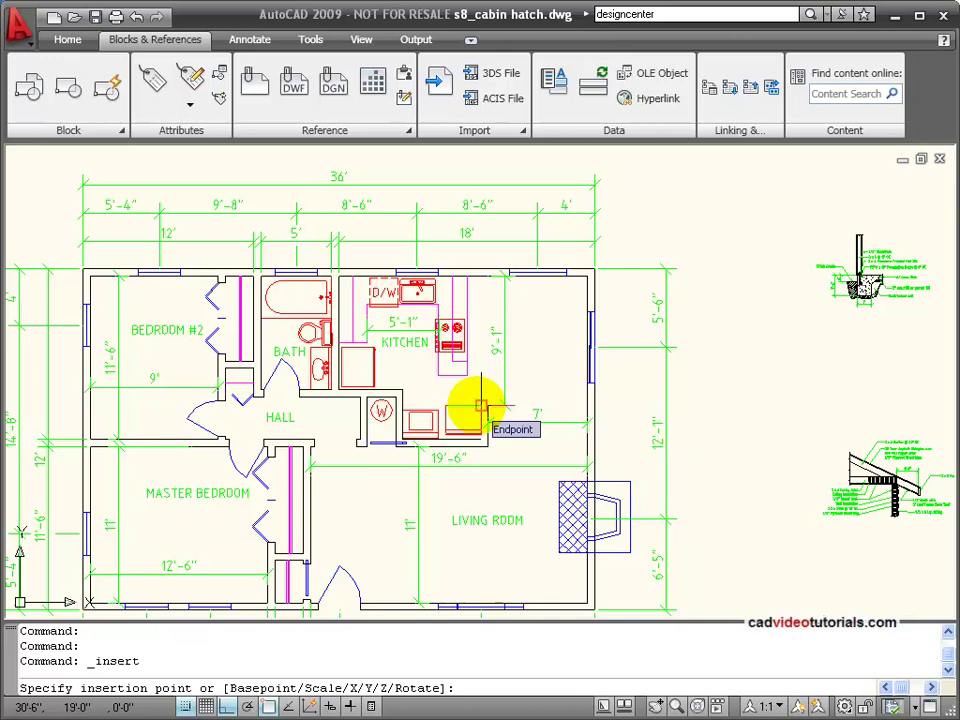
Place the dryer at the endpoint right beside the washer.
left_click(477, 407)
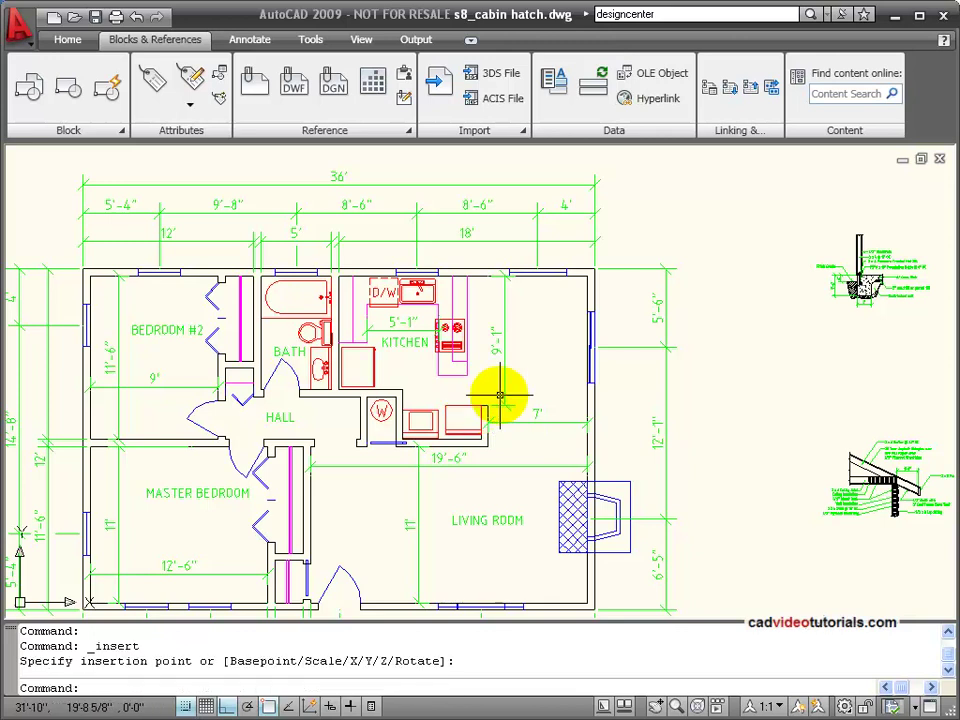